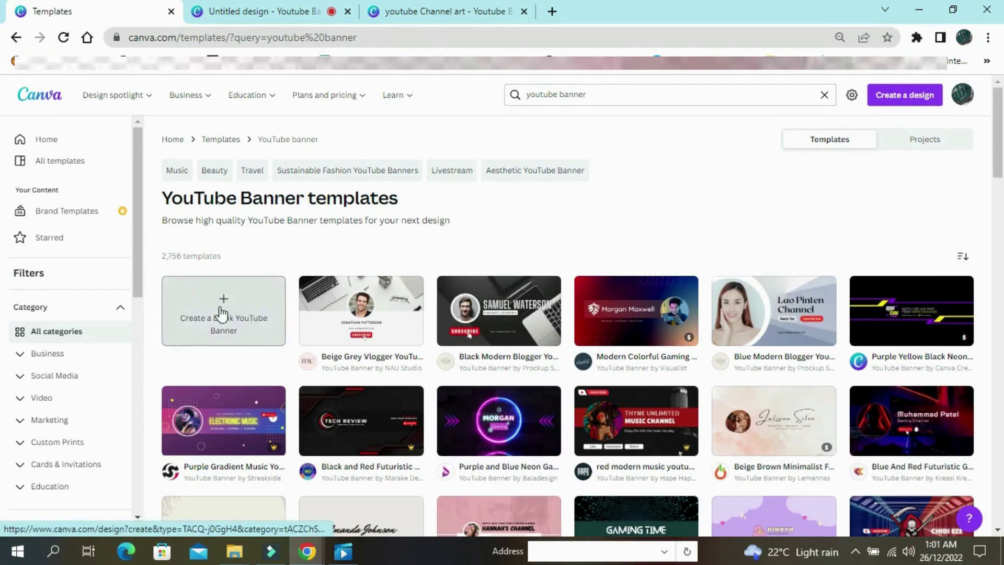
Step: Create a blank YouTube banner design and title it "youtube channel art"
left_click(227, 314)
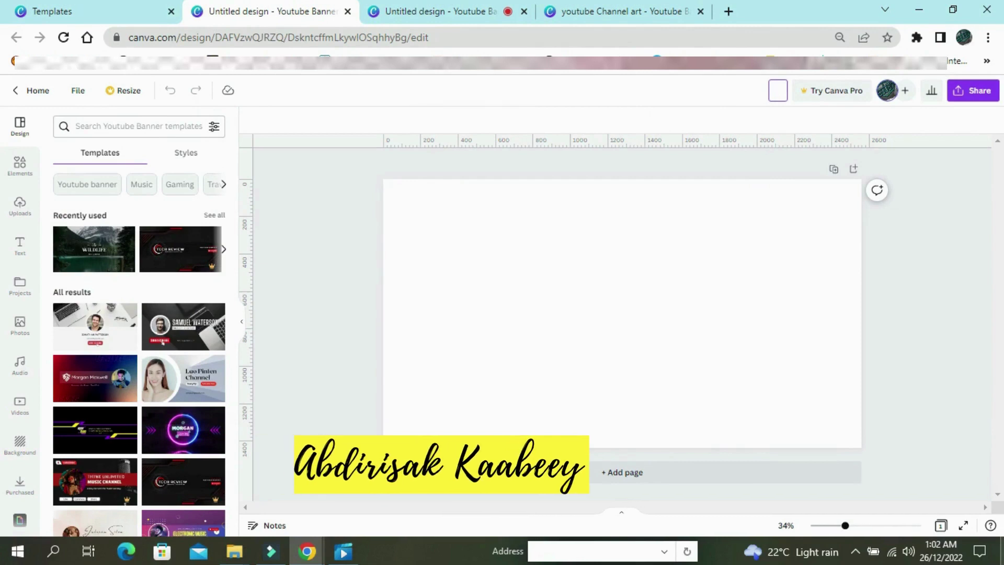
type("youtube")
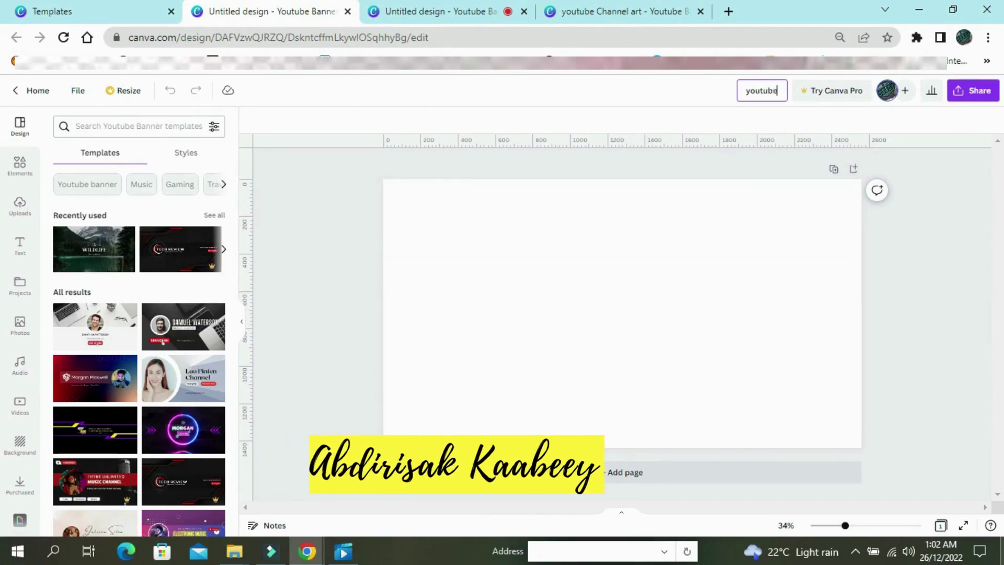
type(" channe")
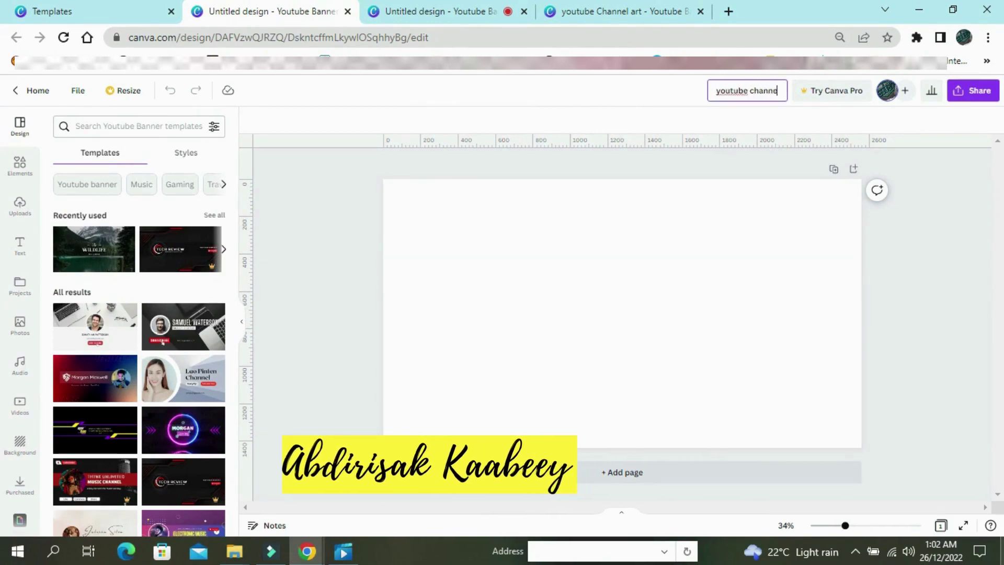
type("l art")
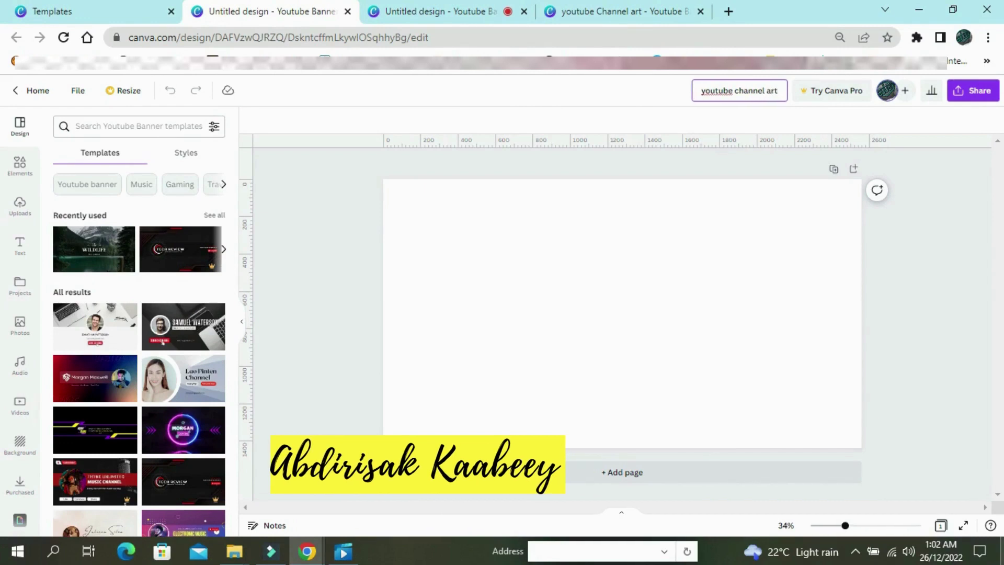
left_click(465, 90)
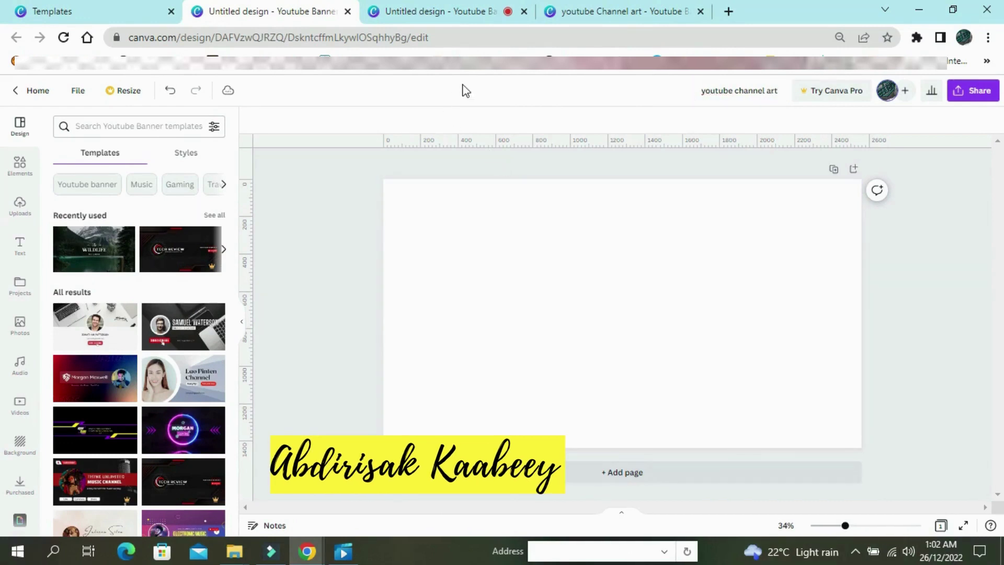
Step: Open the save-to-folder options for the design and choose Your projects as the location
left_click(79, 95)
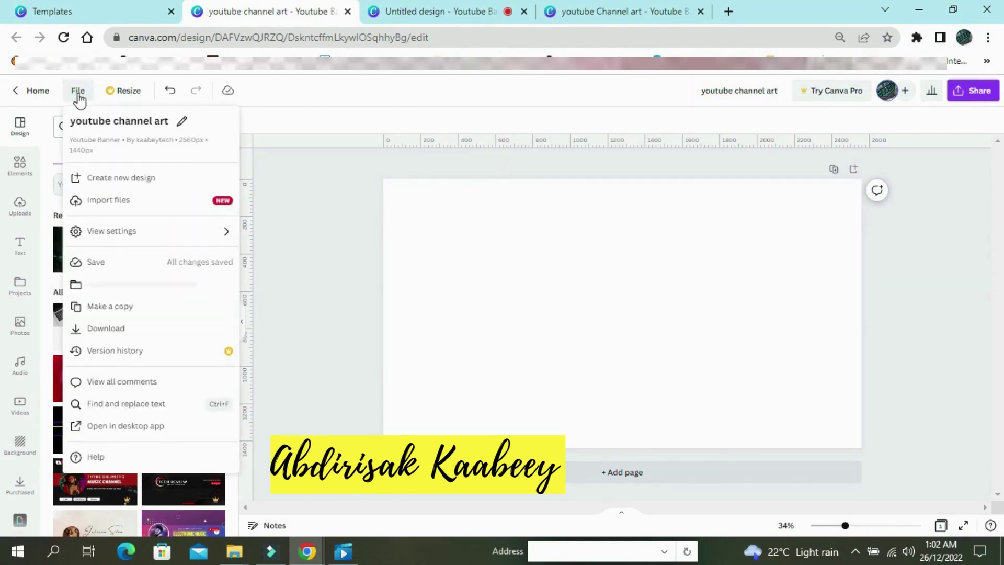
left_click(121, 285)
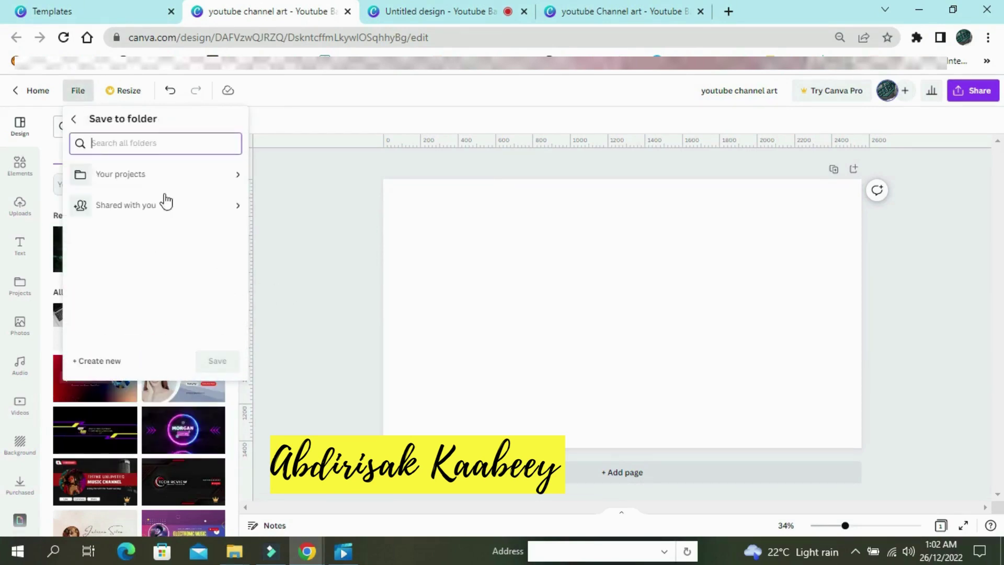
left_click(157, 178)
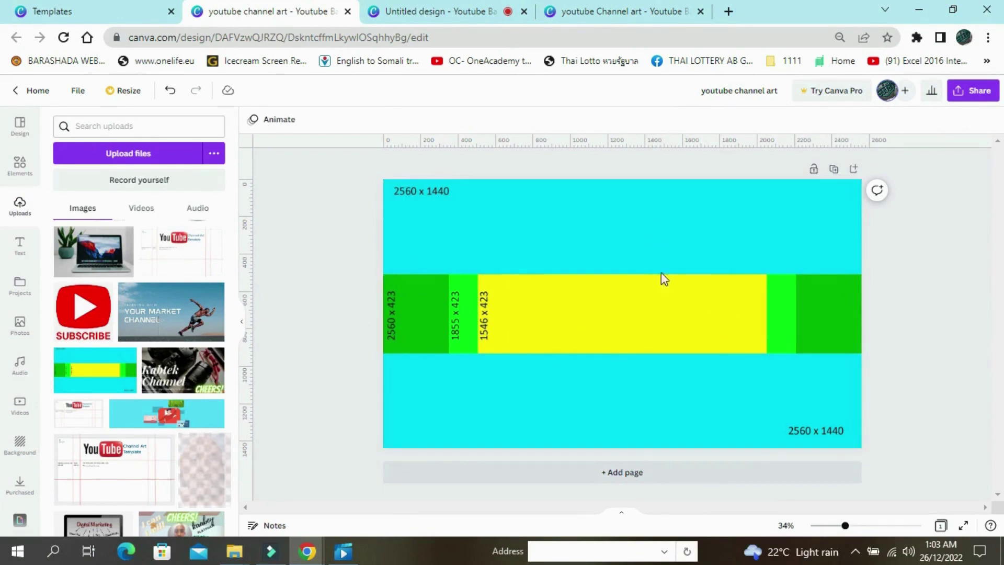
Step: Place ruler guides along the bottom, top and right edges of the banner page
left_click_drag(664, 396, 660, 447)
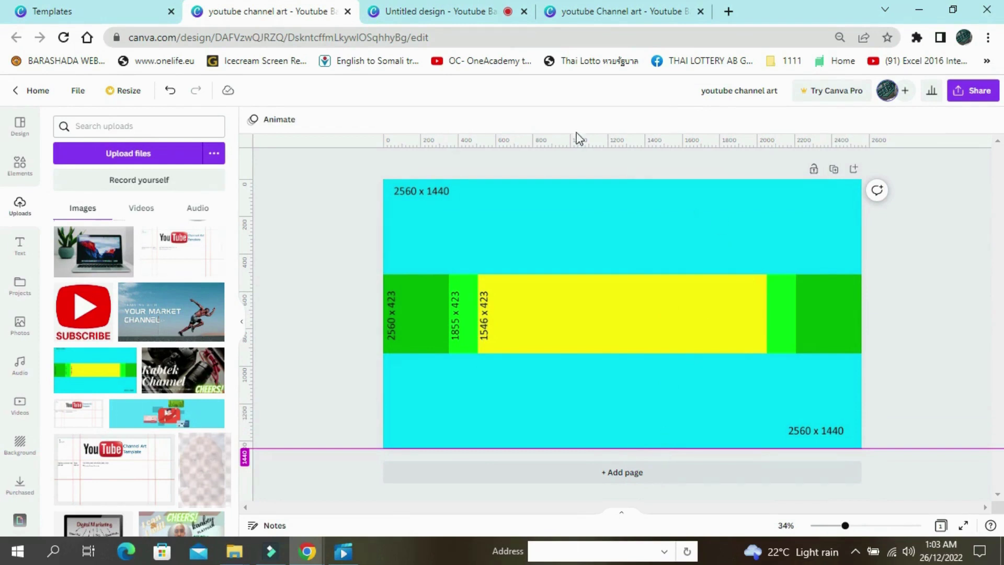
left_click_drag(605, 177, 605, 180)
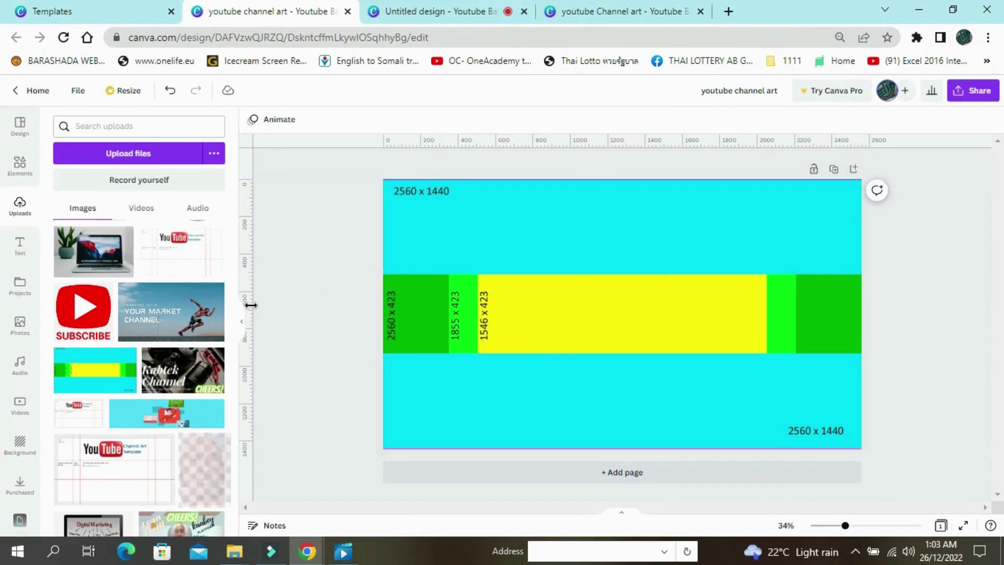
left_click_drag(246, 301, 864, 295)
Step: Add vertical guides at the left page edge and on both sides of the 1855 x 423 and 1546 x 423 zones, including 2211 and 504
left_click_drag(666, 302, 796, 306)
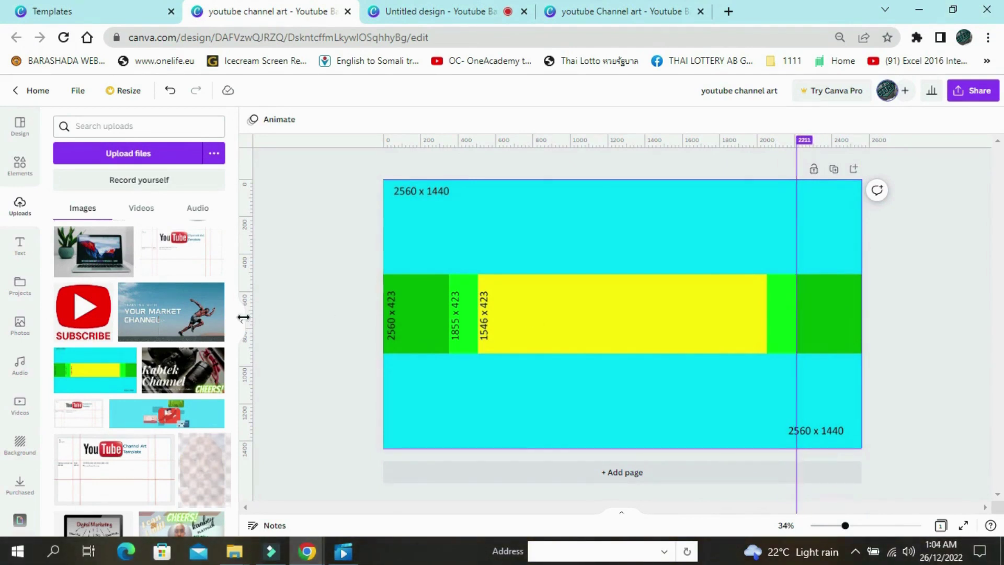
left_click_drag(253, 319, 769, 339)
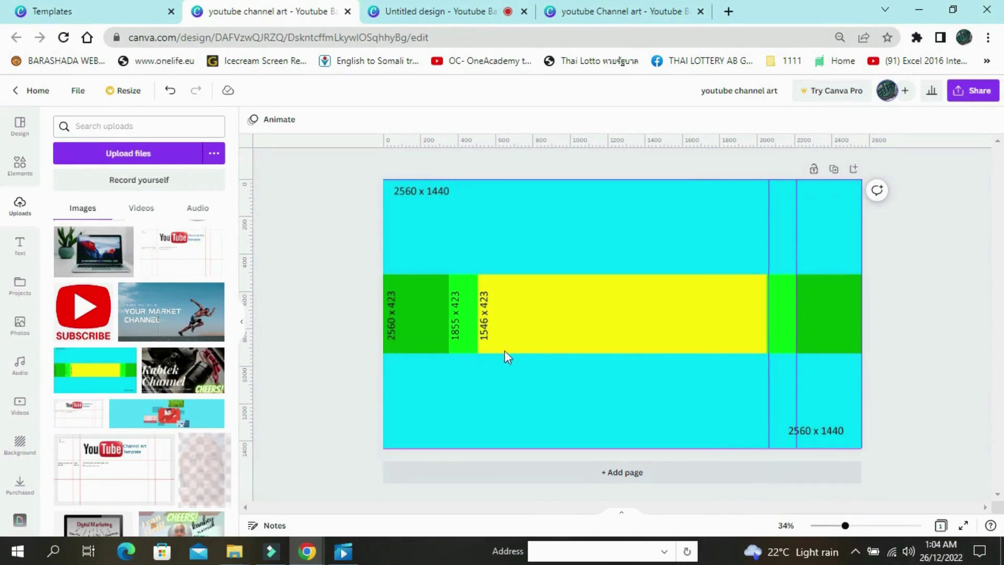
left_click_drag(256, 345, 477, 348)
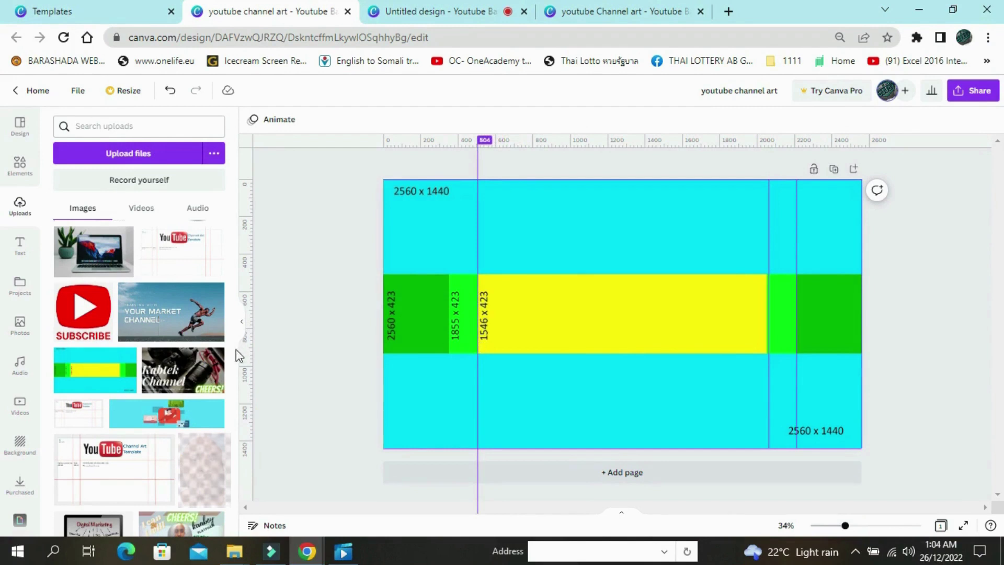
mouse_move(258, 345)
left_mouse_down()
mouse_move(454, 344)
mouse_move(386, 336)
left_mouse_up()
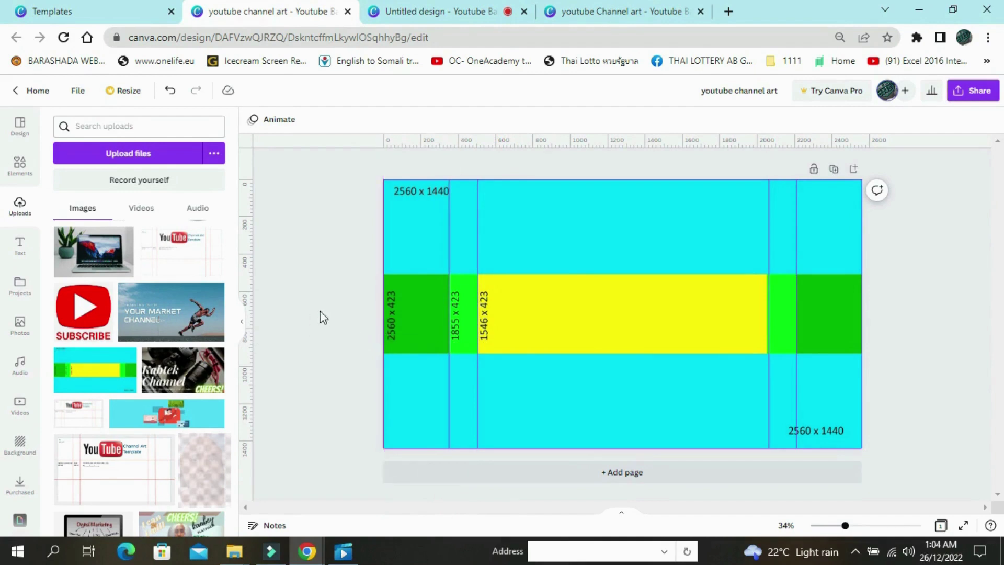
Step: Add horizontal guides along the upper and lower edges of the 423 px middle band, and delete the coloured size template image
left_click(646, 223)
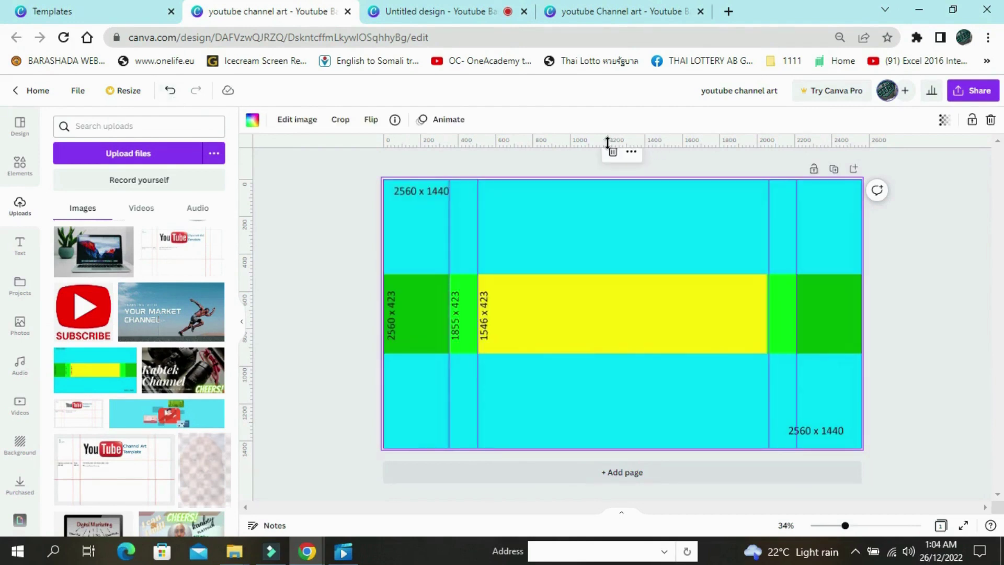
mouse_move(591, 192)
left_mouse_down()
mouse_move(606, 280)
mouse_move(558, 157)
mouse_move(564, 143)
left_mouse_up()
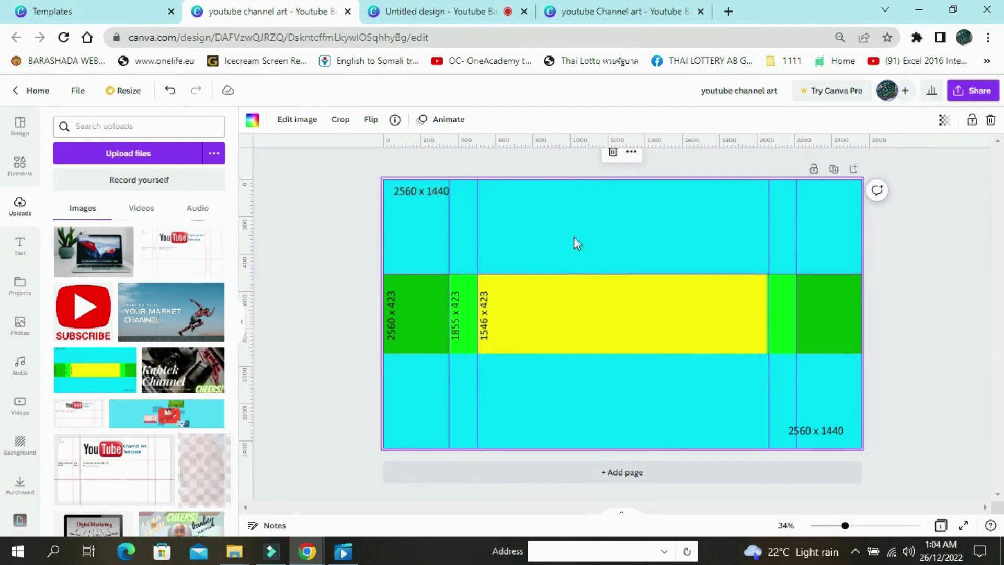
left_click_drag(573, 244, 571, 352)
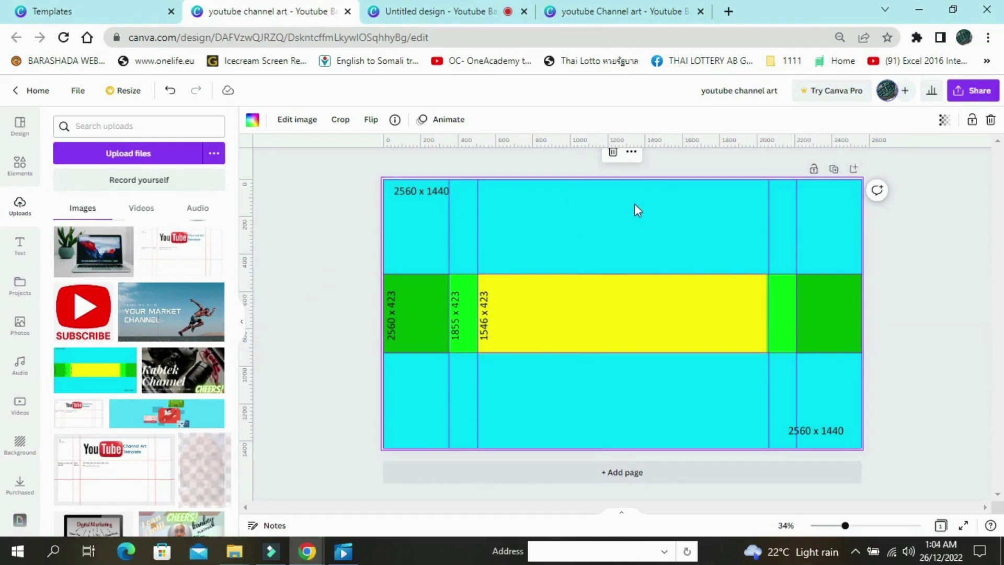
key("Delete")
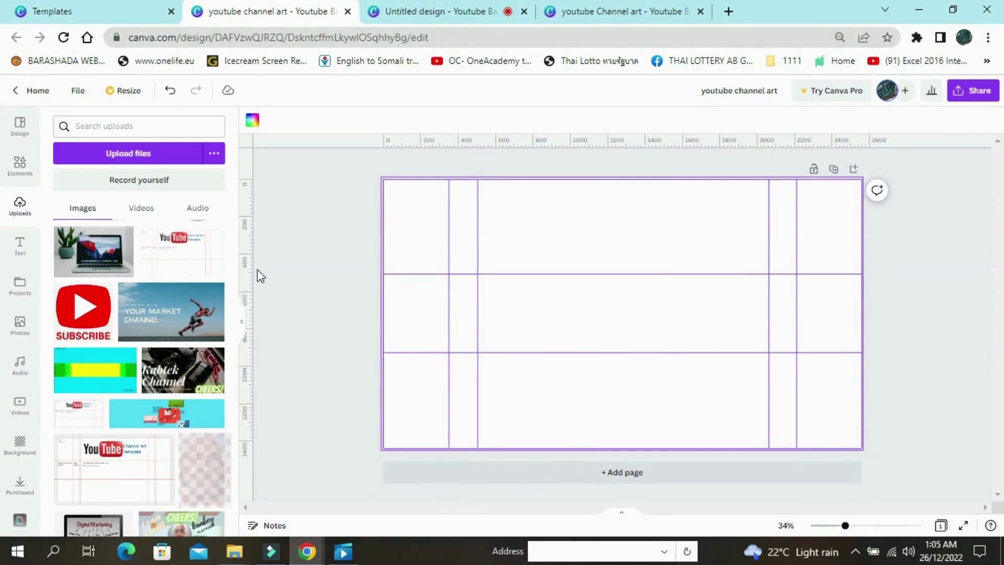
Step: Try gray, purple and yellow as the page background colour, and settle on Light Gray #d9d9d9
left_click(252, 125)
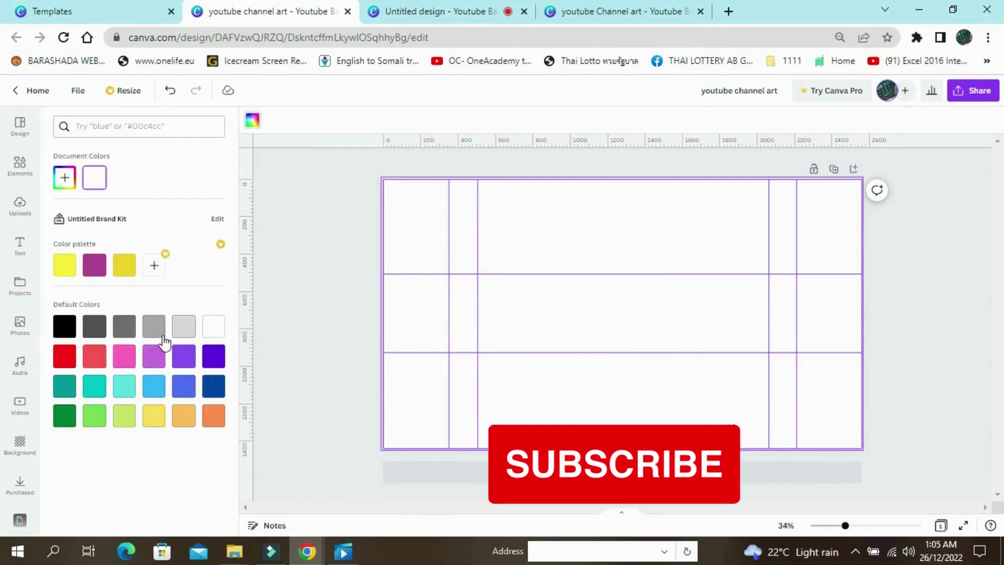
left_click(155, 330)
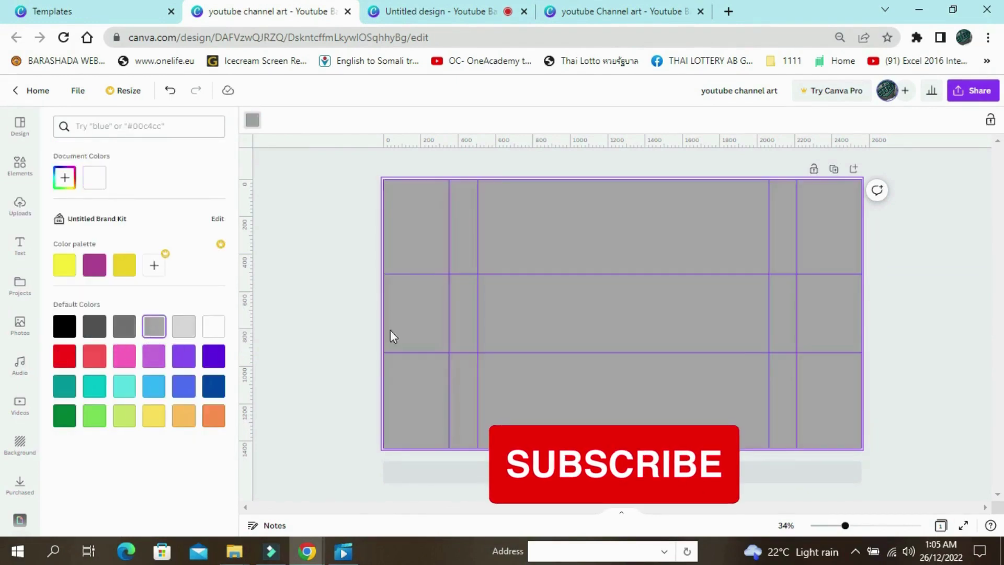
left_click(184, 327)
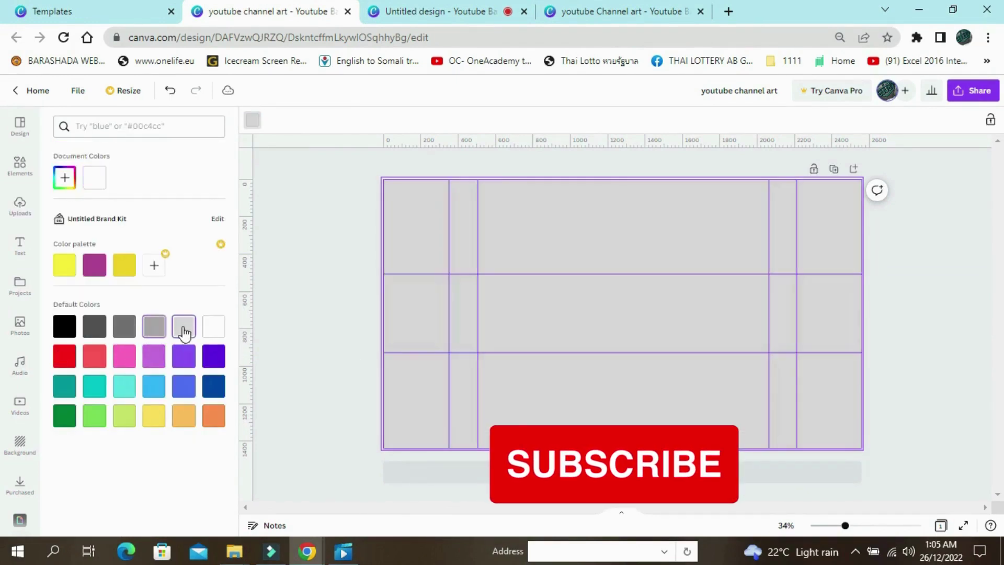
left_click(154, 357)
left_click(154, 416)
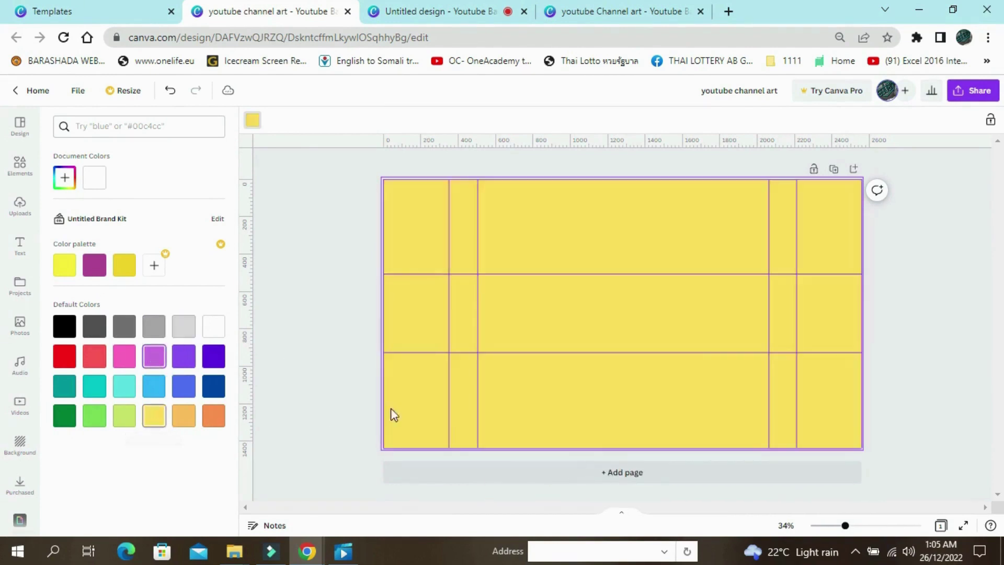
left_click(94, 326)
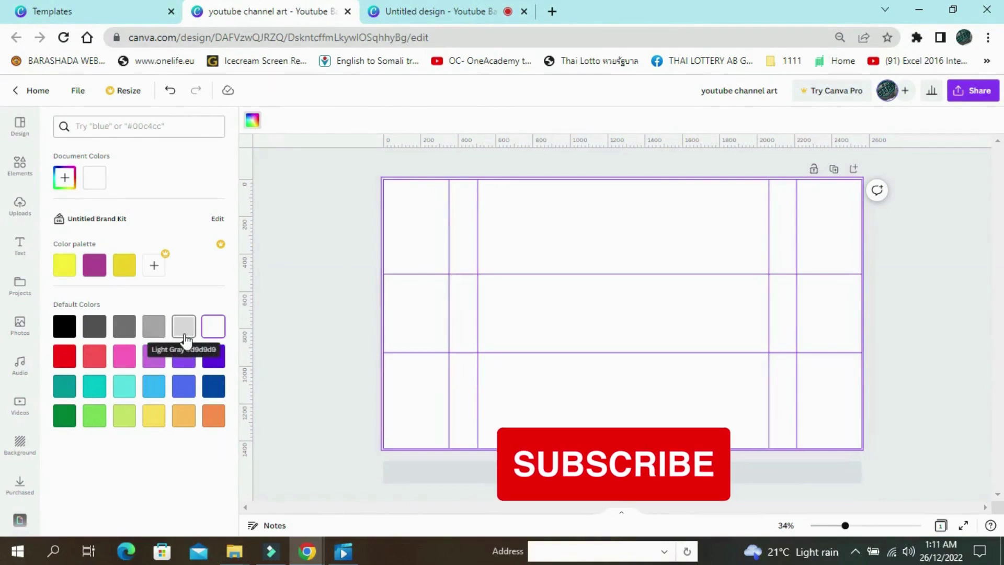
left_click(183, 326)
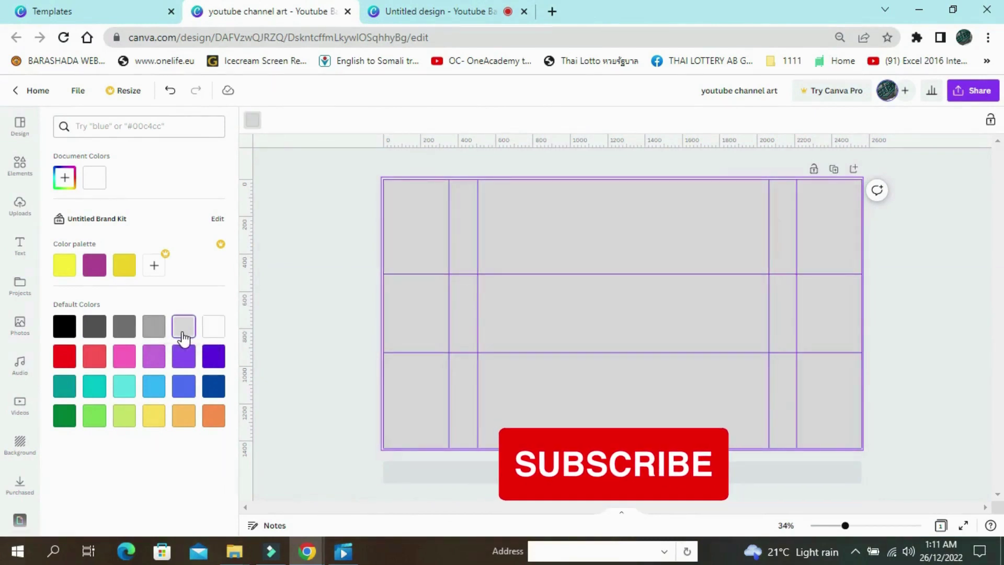
Step: Insert the cut-out portrait from the uploads, shrink it to the middle band's height, and place it near the right end of the central safe zone
left_click(20, 206)
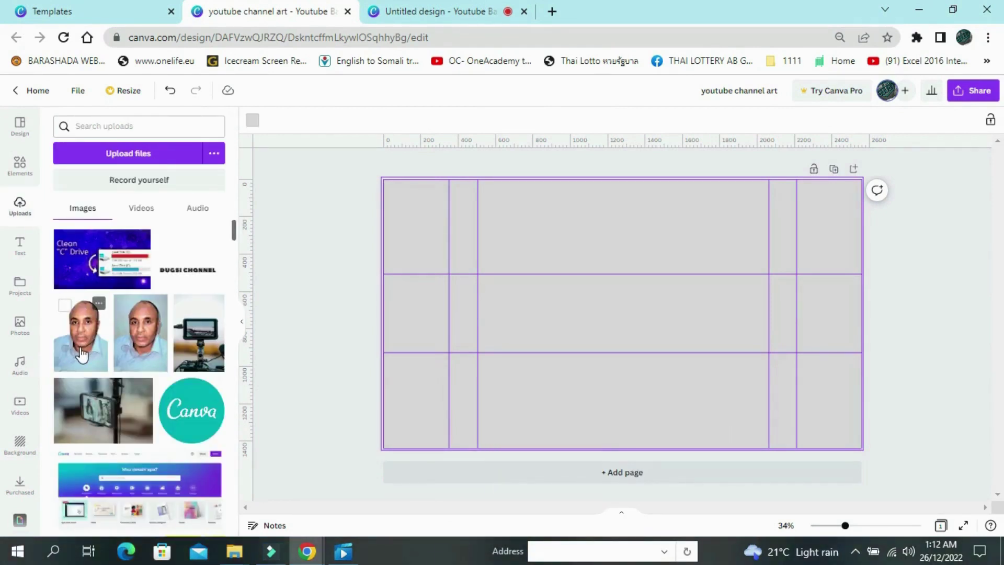
left_click(82, 353)
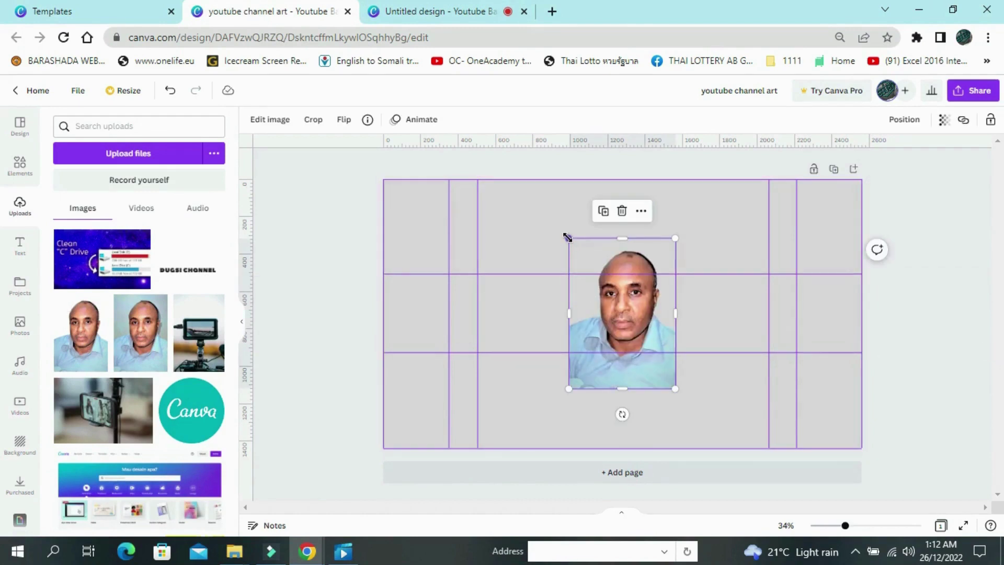
left_click_drag(599, 280, 606, 293)
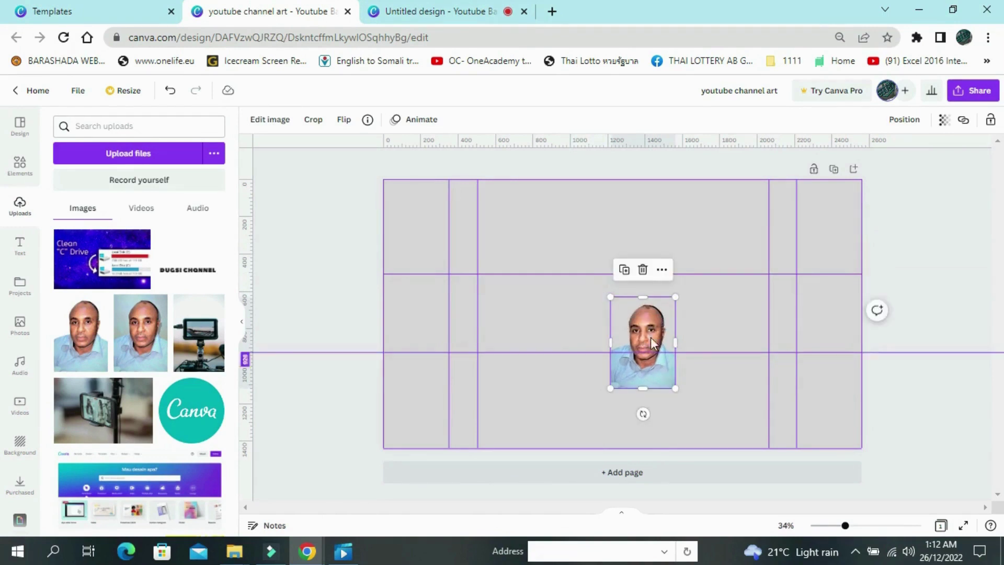
left_click_drag(680, 337, 735, 330)
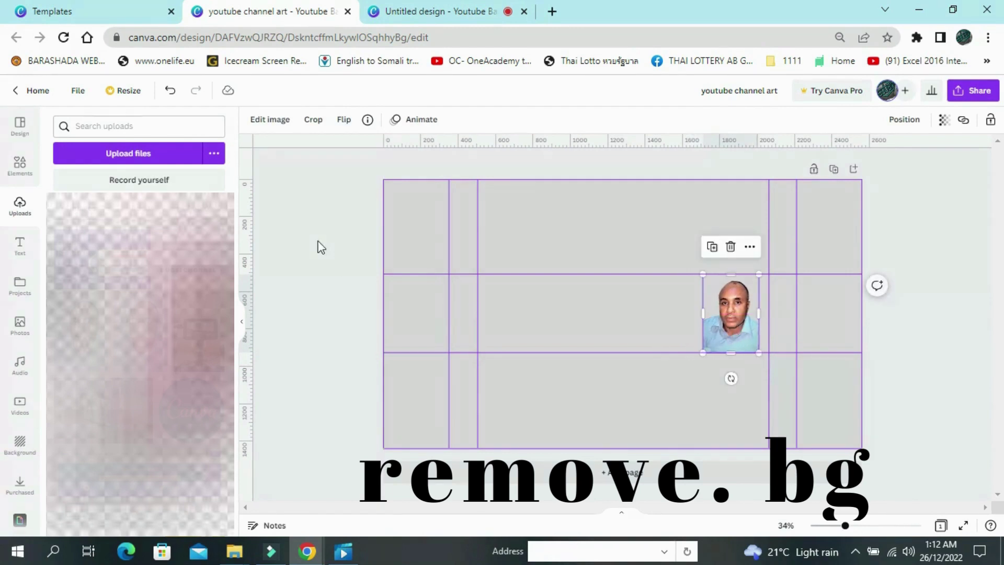
left_click(307, 268)
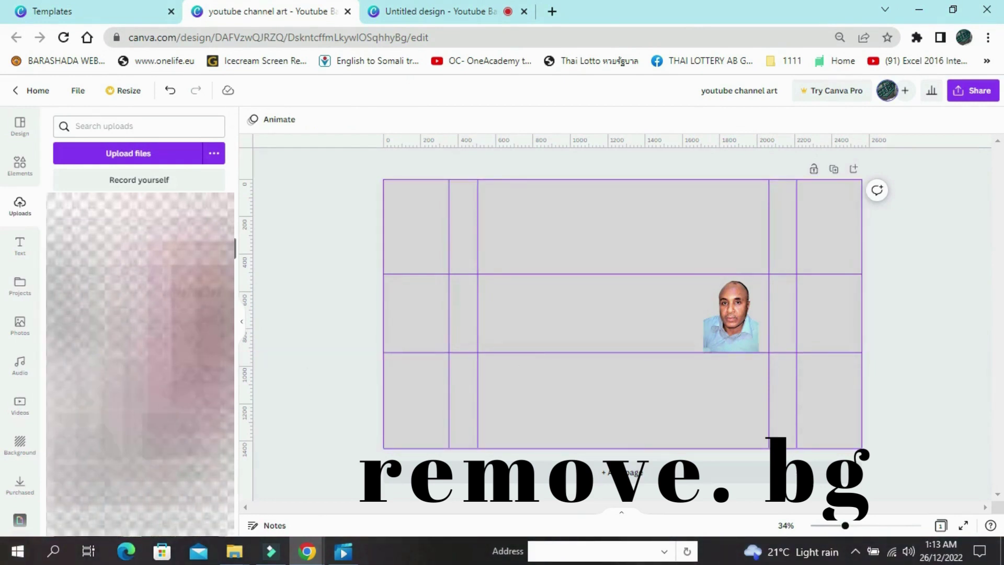
scroll(140, 366, "down", 5)
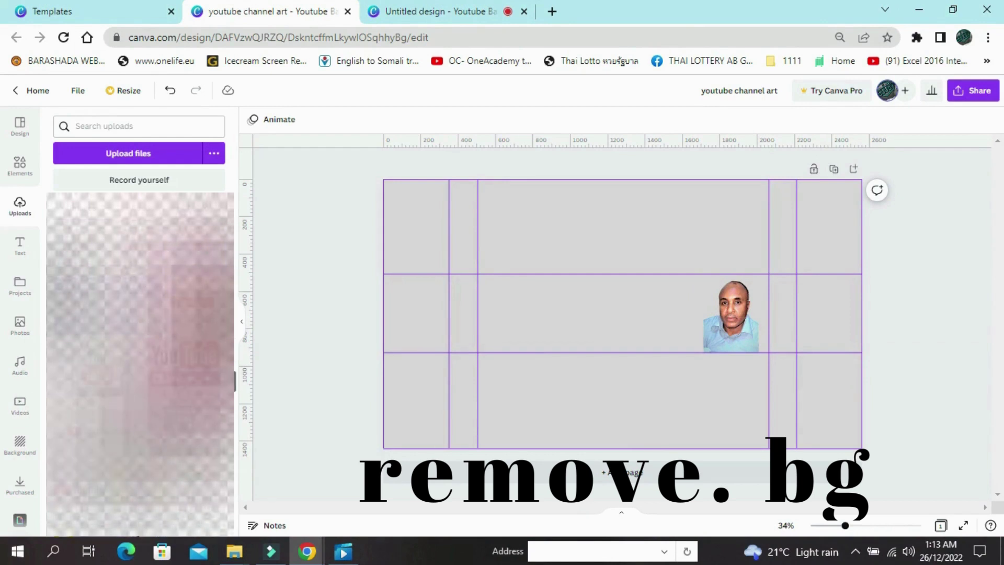
scroll(140, 366, "down", 2)
scroll(140, 366, "up", 3)
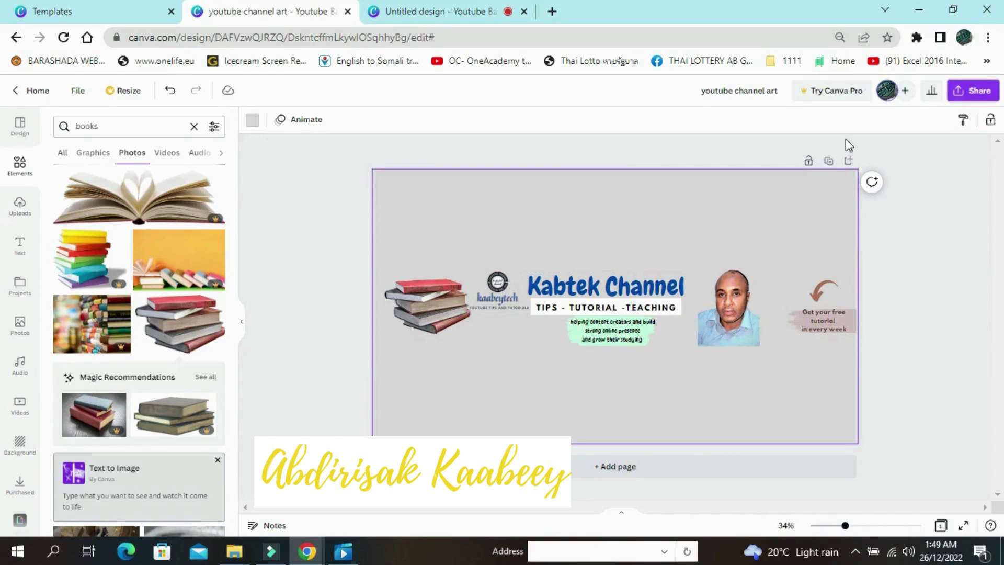
Step: Download the finished banner as a PNG and save it to the Desktop as "youtube channel art (2)"
left_click(976, 92)
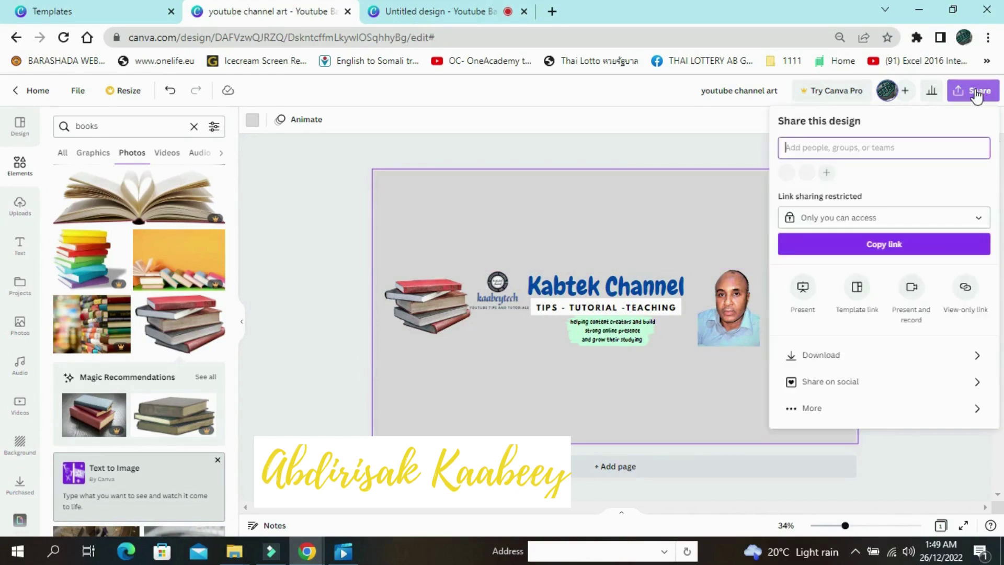
left_click(929, 361)
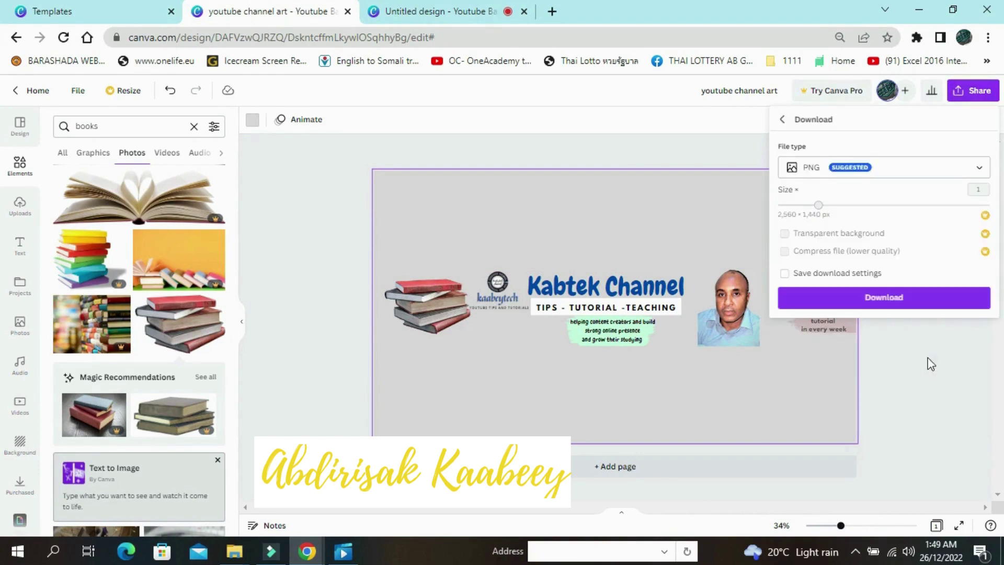
left_click(907, 307)
left_click(907, 305)
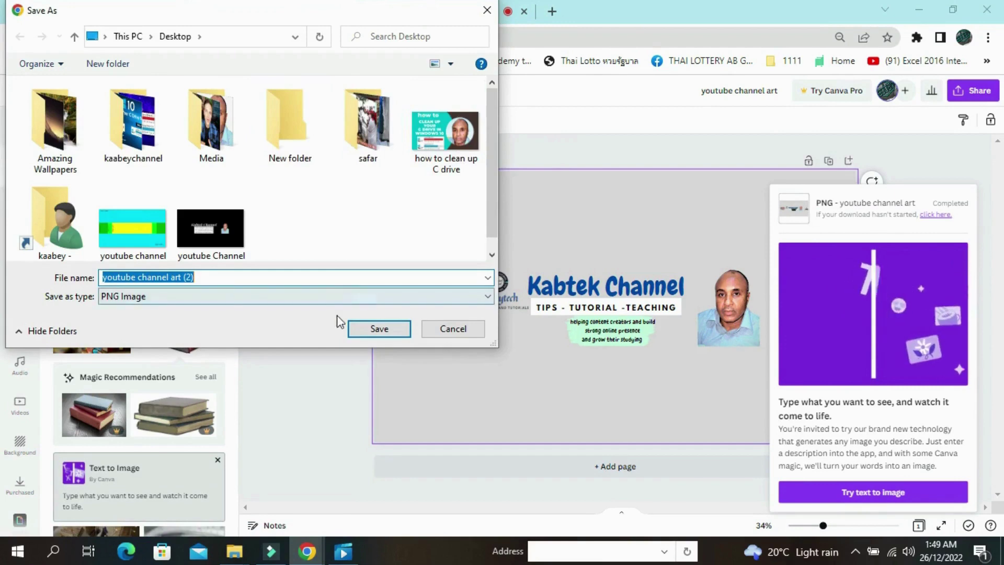
left_click(376, 329)
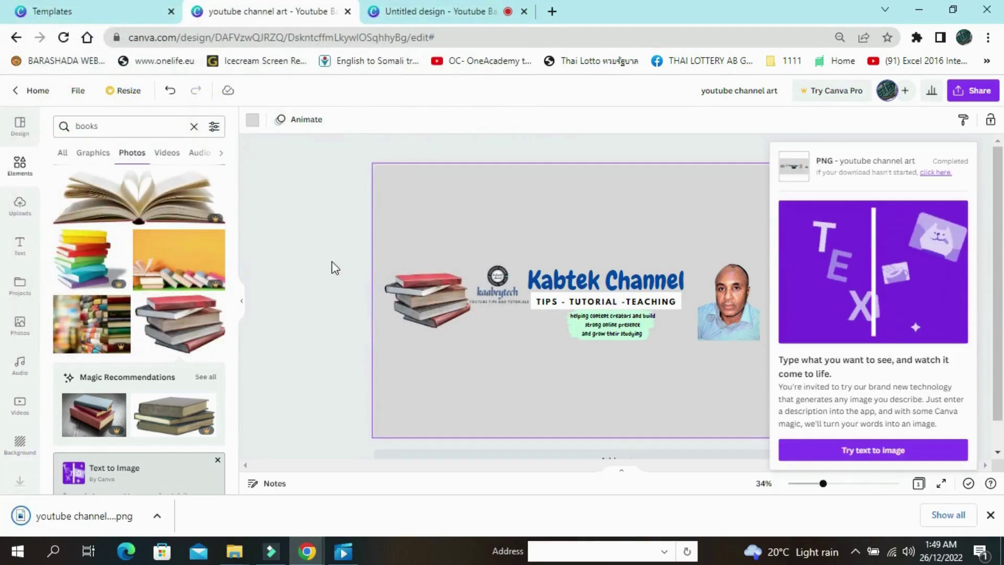
Step: Switch to the kabtek channel page on YouTube and open the editing page for its banner image
left_click(422, 7)
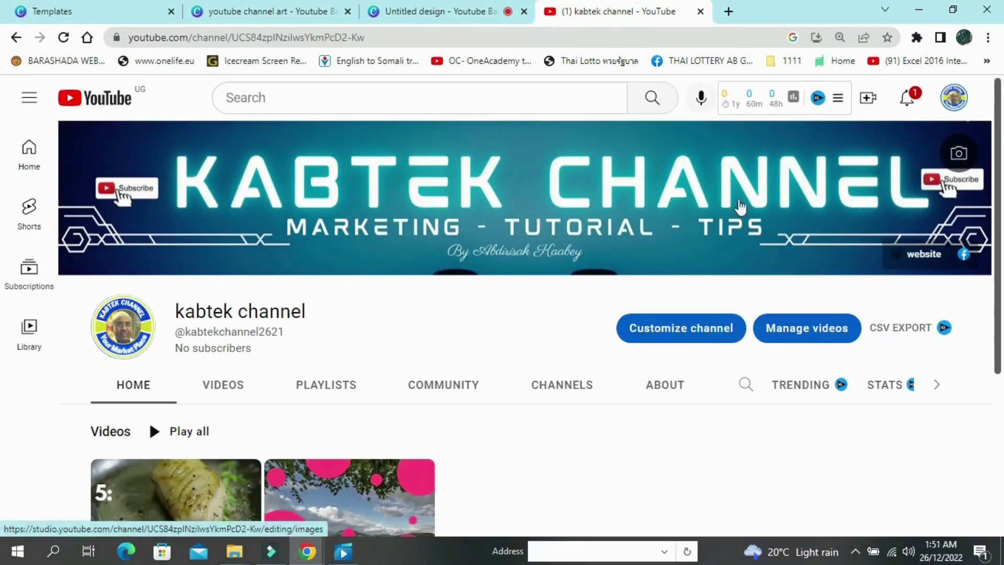
left_click(909, 187)
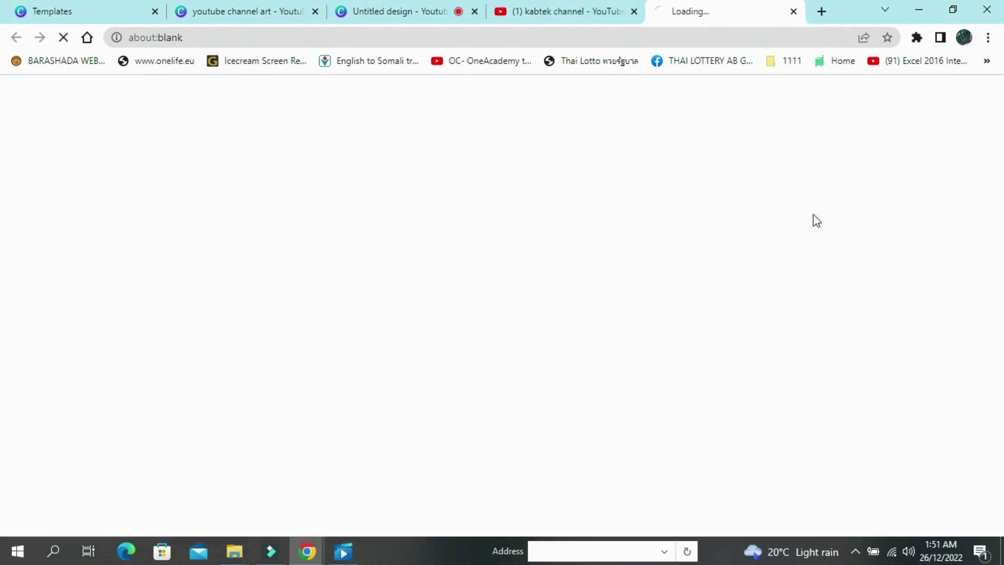